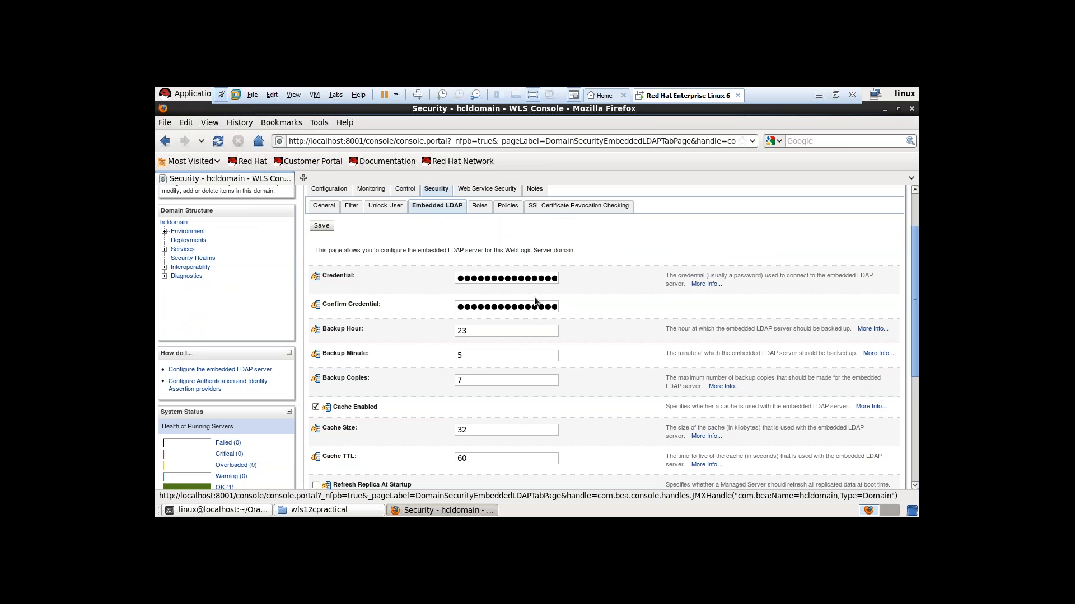
# - Review the domain's embedded LDAP settings, including backup, cache and timeout options, and save them
pyautogui.scroll(-3, 520, 302)
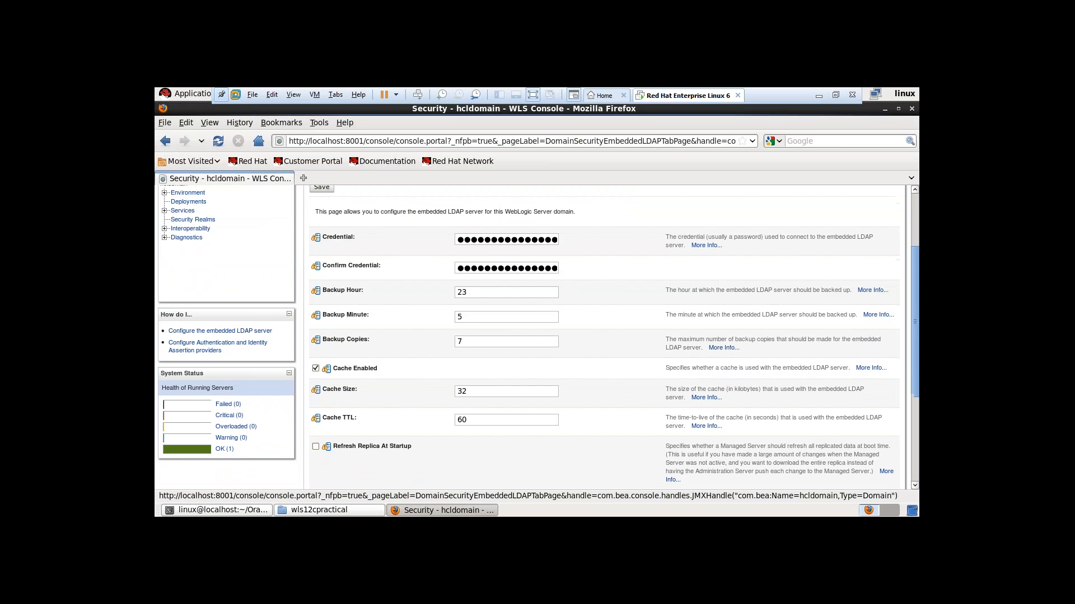
pyautogui.scroll(-3, 401, 363)
pyautogui.scroll(6, 392, 325)
pyautogui.scroll(-6, 391, 311)
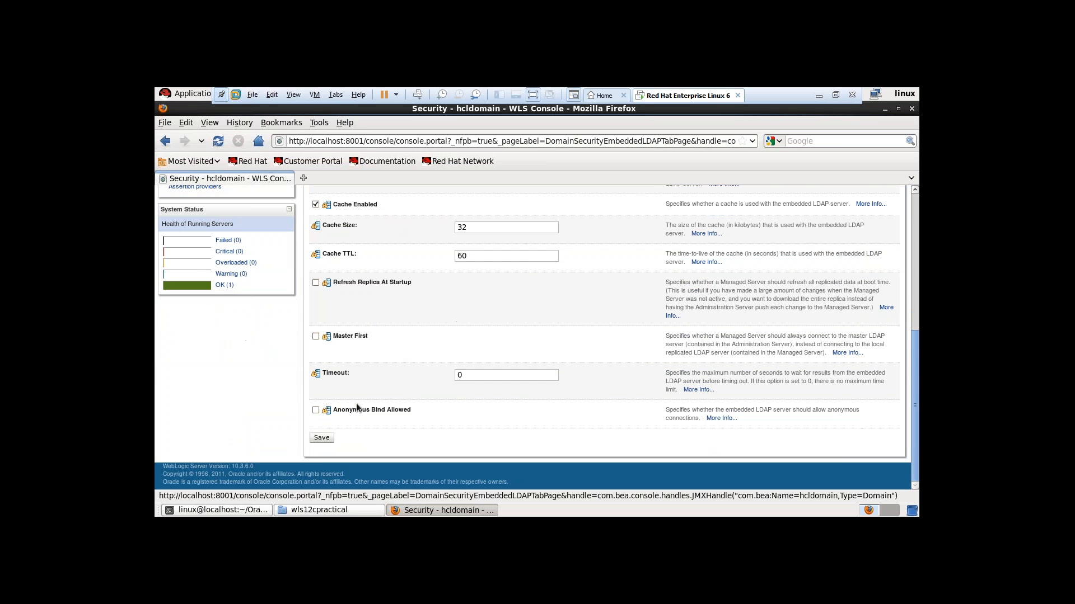
pyautogui.click(321, 437)
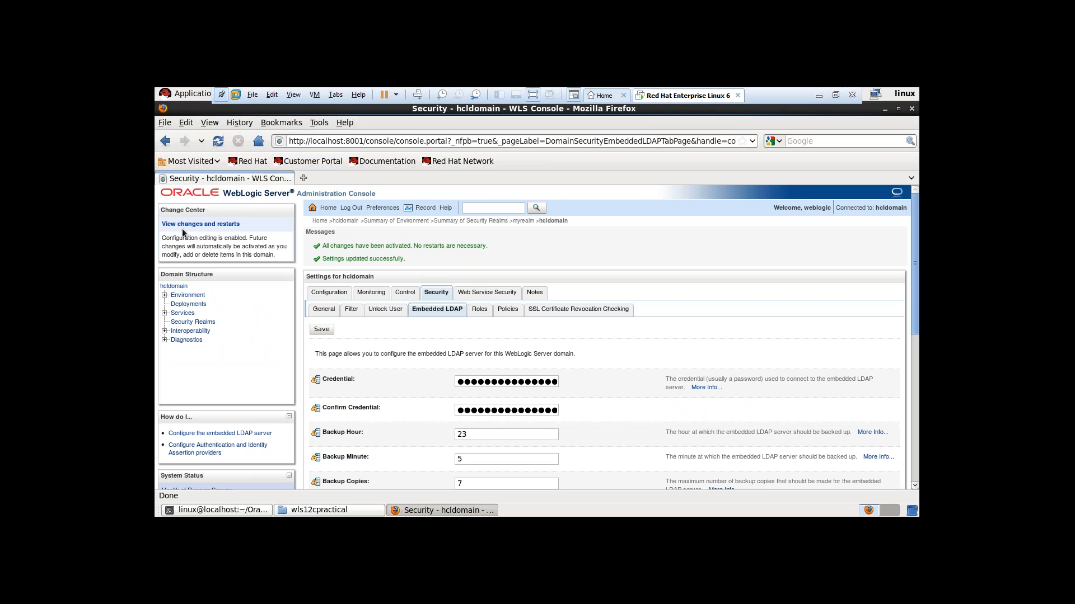
# - Open the myrealm security realm and view its import and export migration settings
pyautogui.click(190, 326)
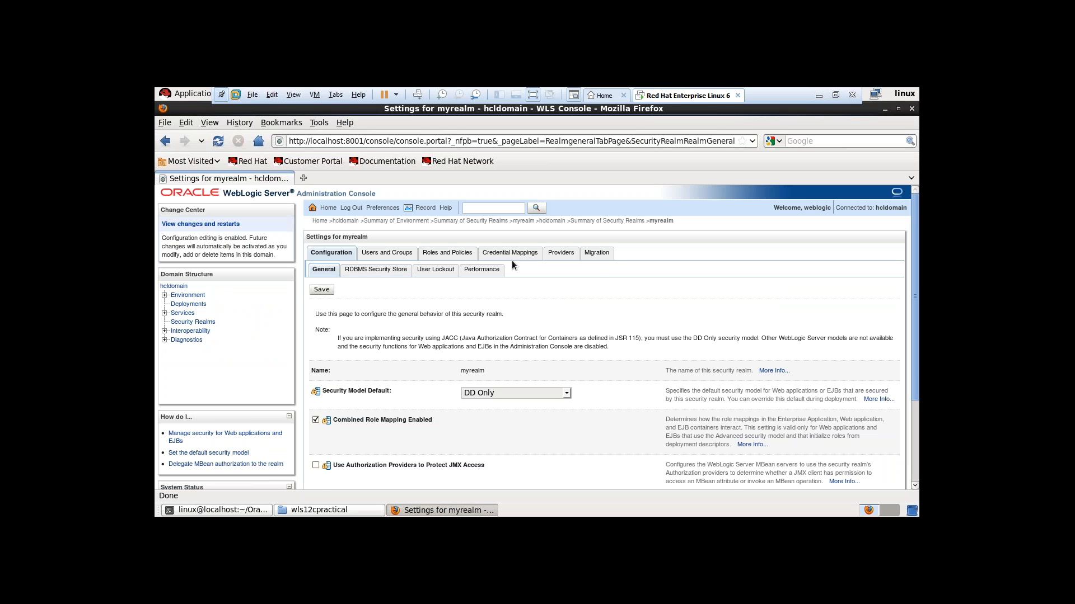
pyautogui.click(596, 253)
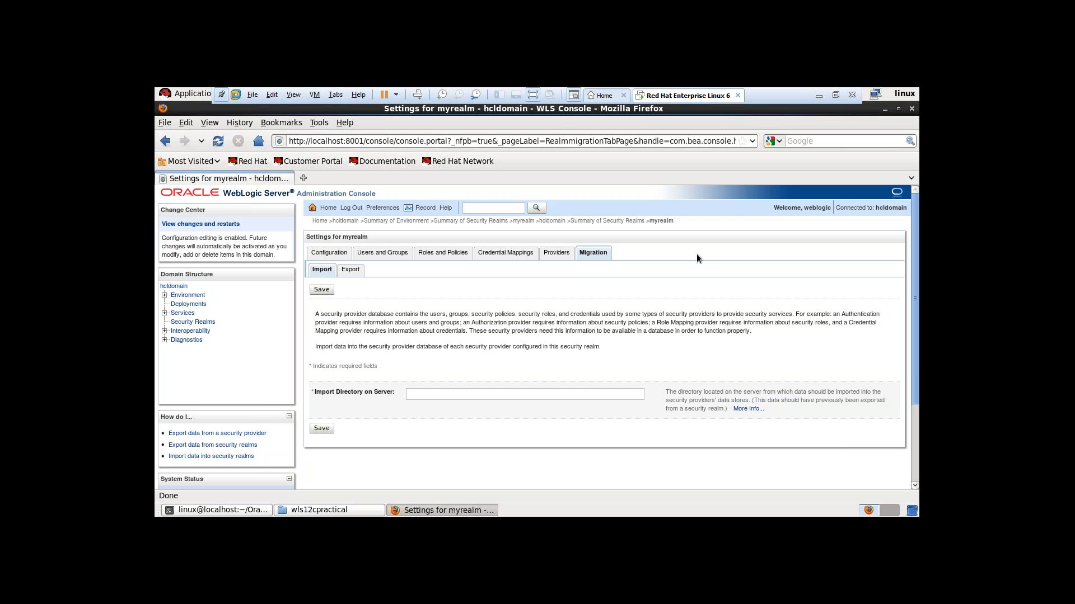
pyautogui.click(351, 269)
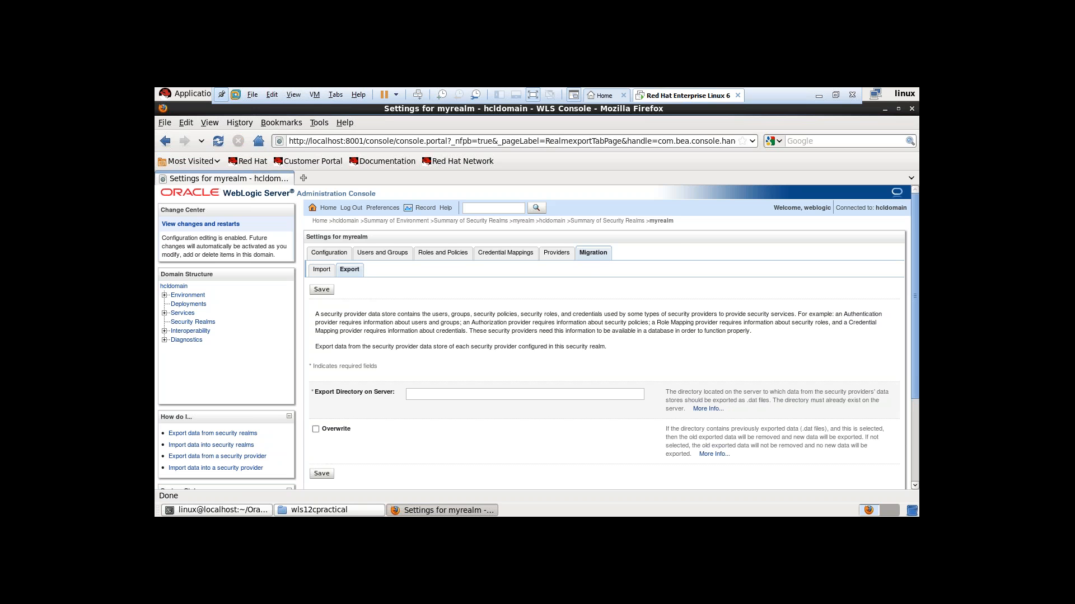
# - Return to the security realms list and open the authentication providers of myrealm
pyautogui.click(195, 321)
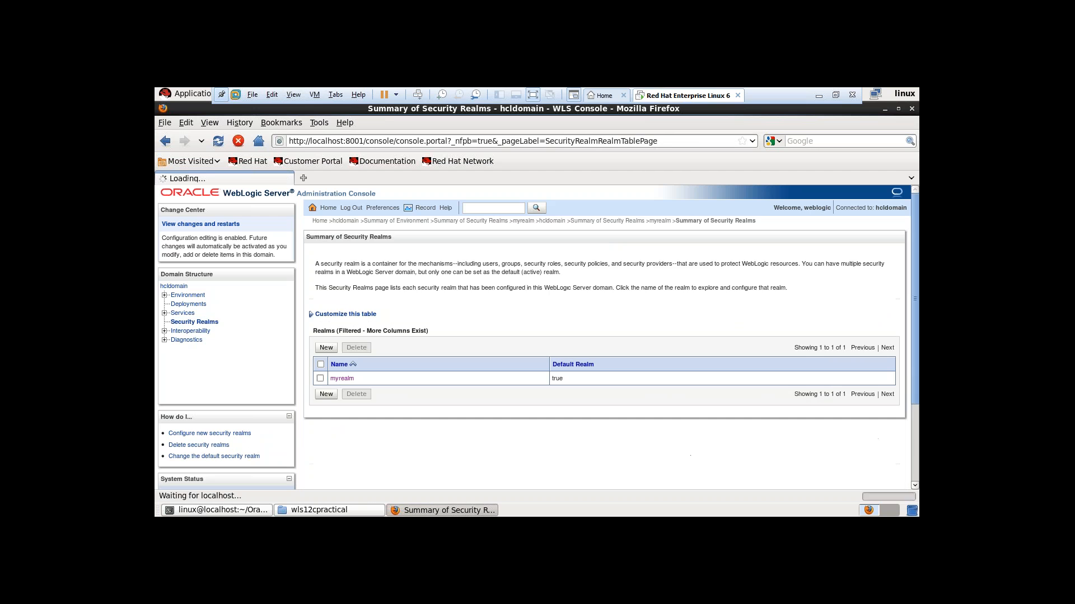
pyautogui.click(342, 379)
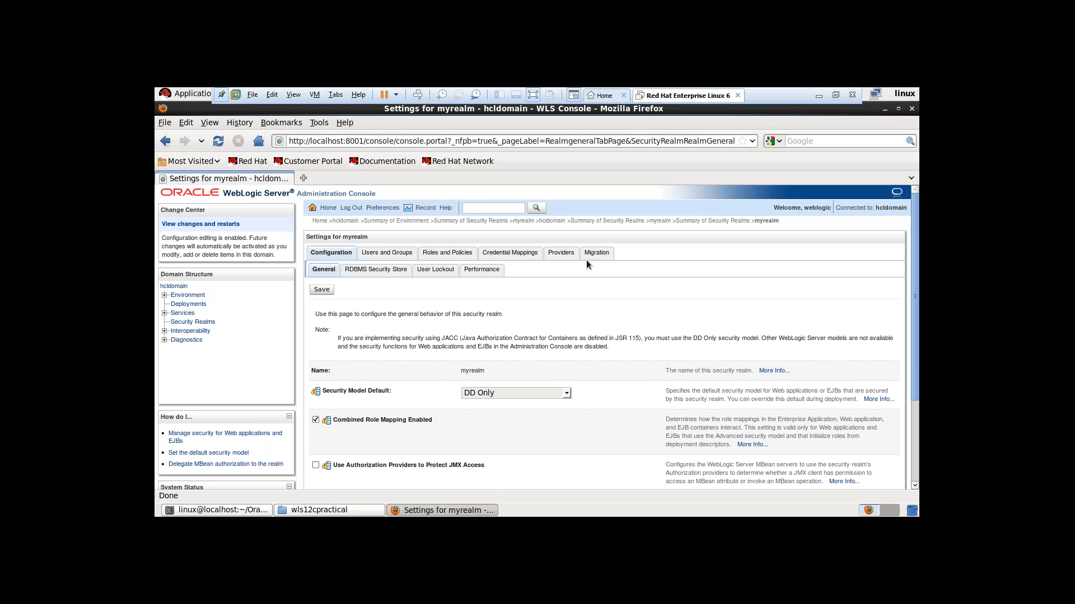
pyautogui.click(561, 256)
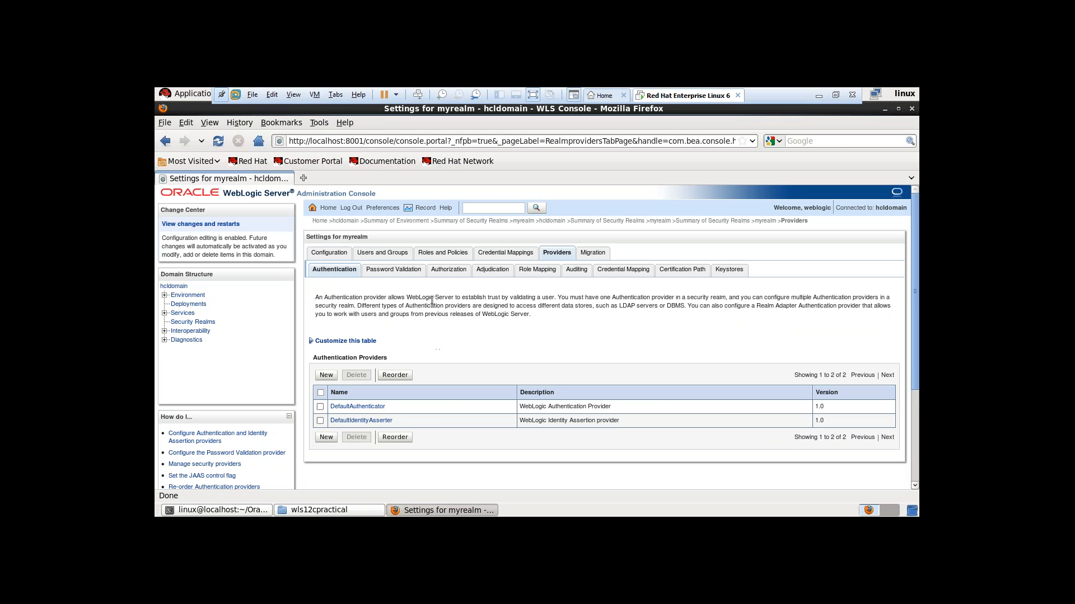
# - Switch to the PowerPoint presentation and go through the provider types listed on the Security Providers slide
pyautogui.click(818, 95)
pyautogui.scroll(-2, 510, 291)
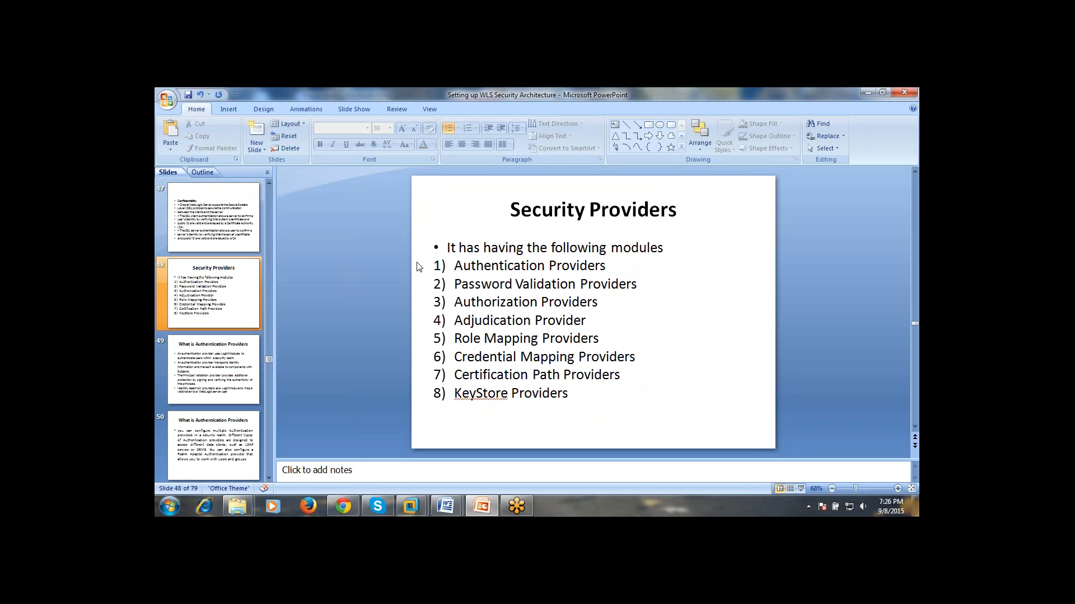
pyautogui.click(460, 265)
pyautogui.moveTo(460, 265); pyautogui.dragTo(617, 264)
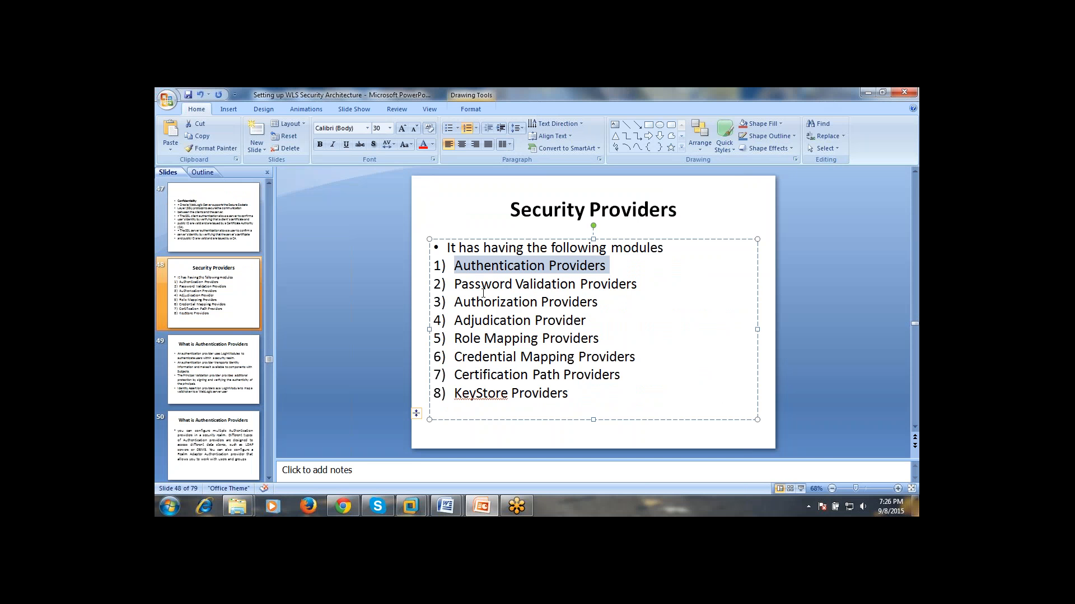
pyautogui.moveTo(456, 284); pyautogui.dragTo(642, 285)
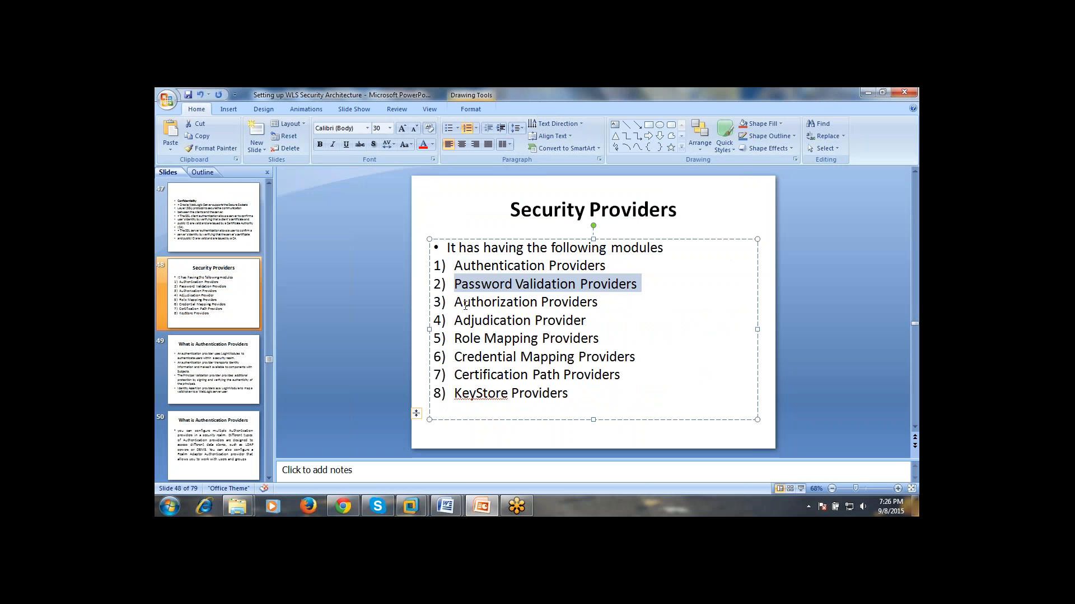
pyautogui.moveTo(455, 302); pyautogui.dragTo(599, 302)
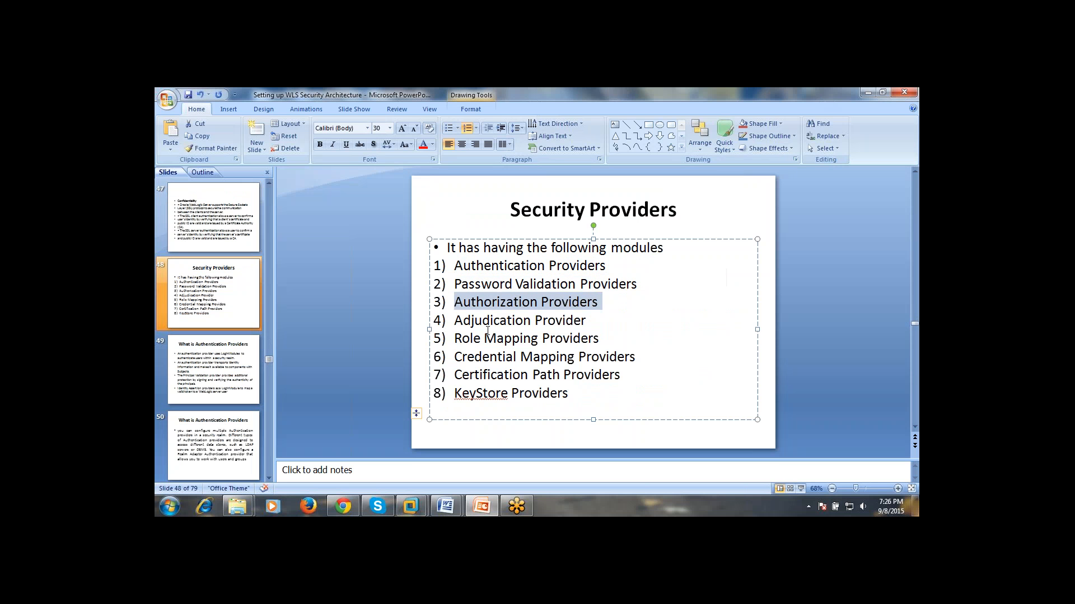
pyautogui.moveTo(455, 320); pyautogui.dragTo(588, 320)
pyautogui.moveTo(454, 339); pyautogui.dragTo(602, 339)
pyautogui.moveTo(455, 357); pyautogui.dragTo(641, 353)
pyautogui.moveTo(454, 394); pyautogui.dragTo(573, 393)
pyautogui.click(600, 394)
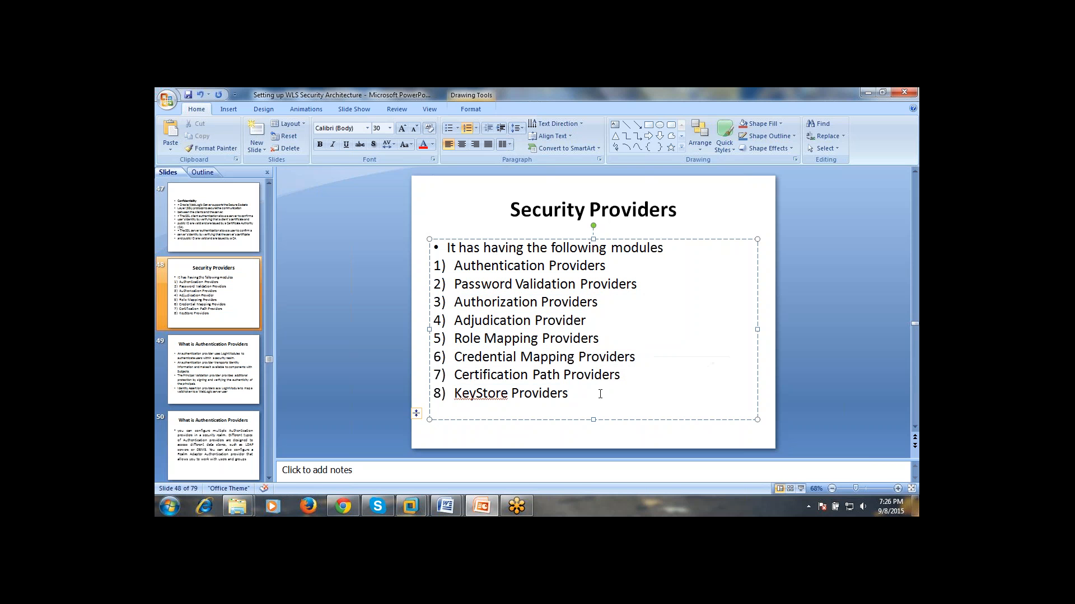
pyautogui.click(844, 333)
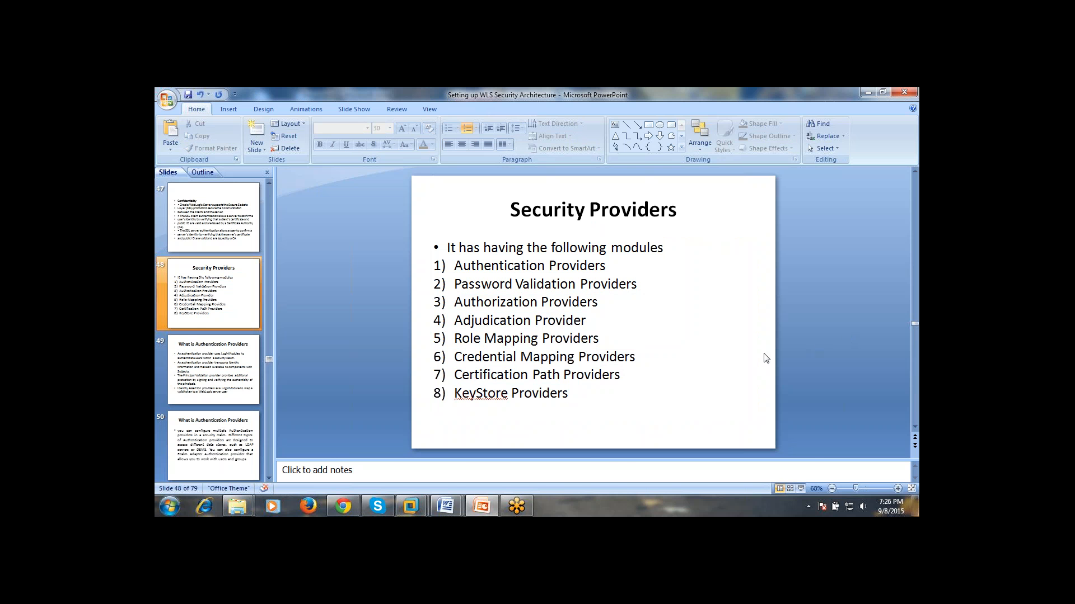
# - Switch back to the WebLogic console and create an authentication provider named demoauth of type SAML2IdentityAsserter in myrealm
pyautogui.click(411, 507)
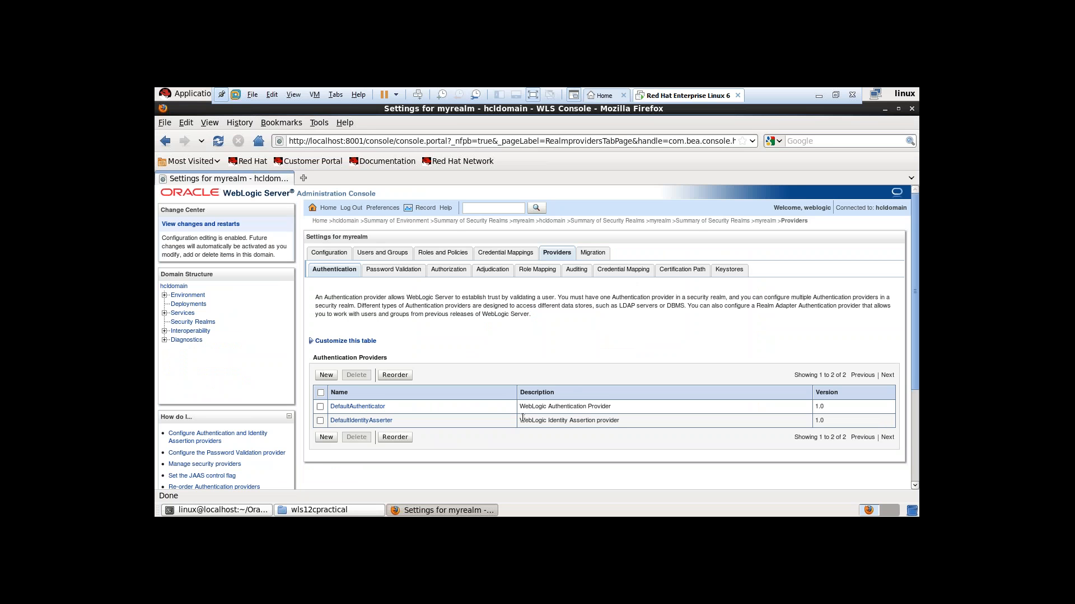
pyautogui.click(325, 376)
pyautogui.click(405, 346)
pyautogui.click(404, 346)
pyautogui.click(411, 358)
pyautogui.click(454, 388)
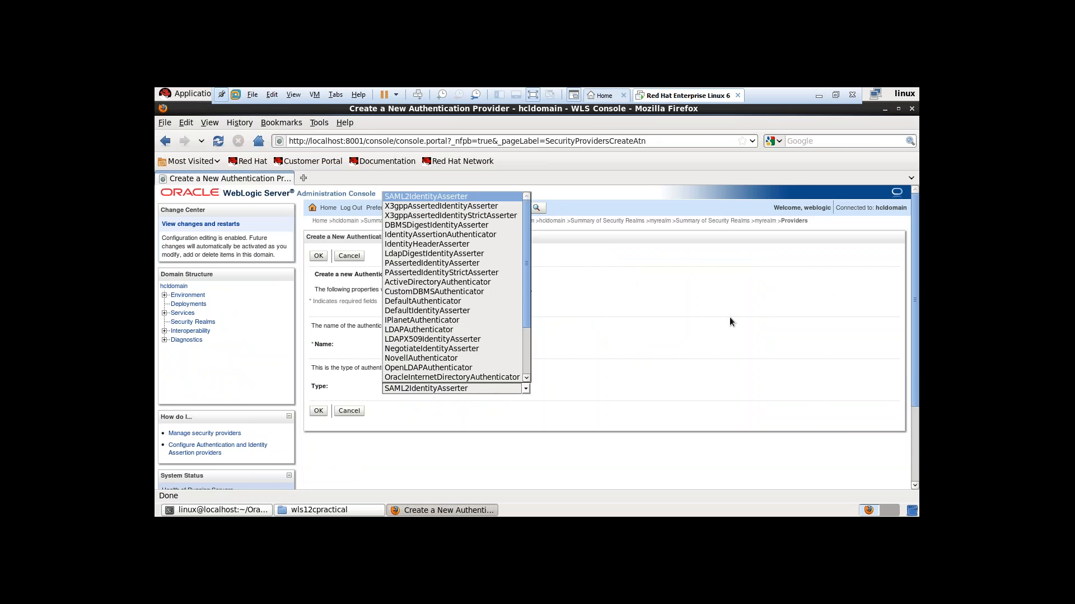
pyautogui.click(684, 352)
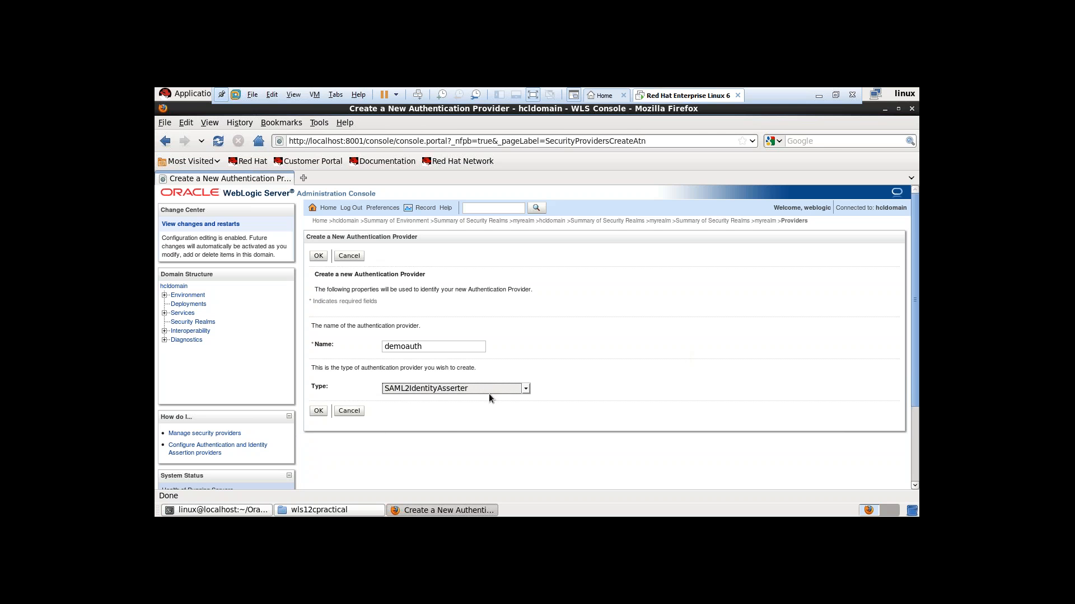
pyautogui.click(318, 411)
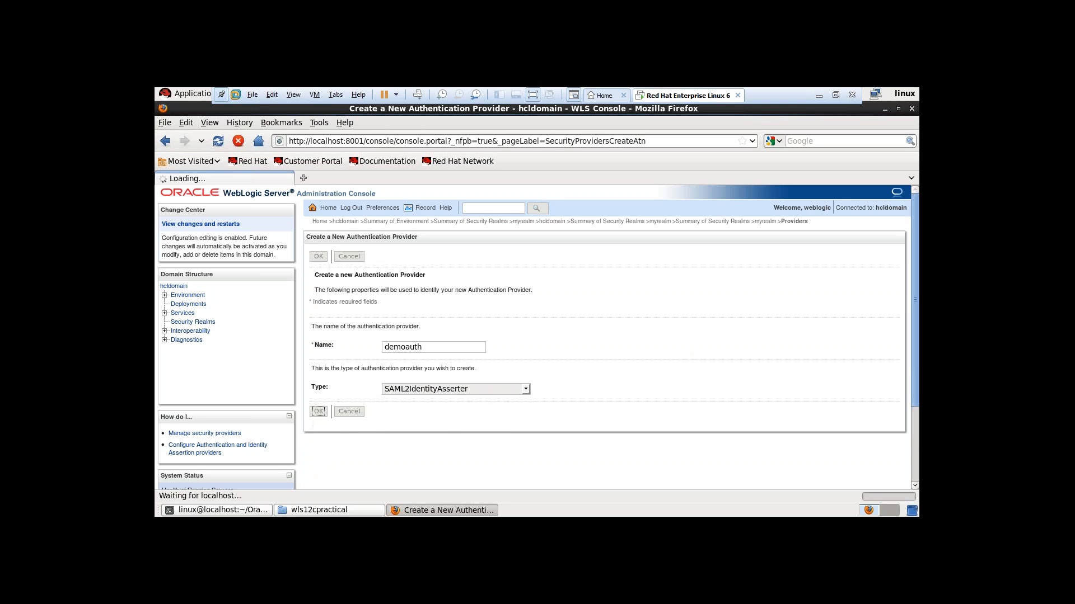
pyautogui.scroll(-1, 170, 428)
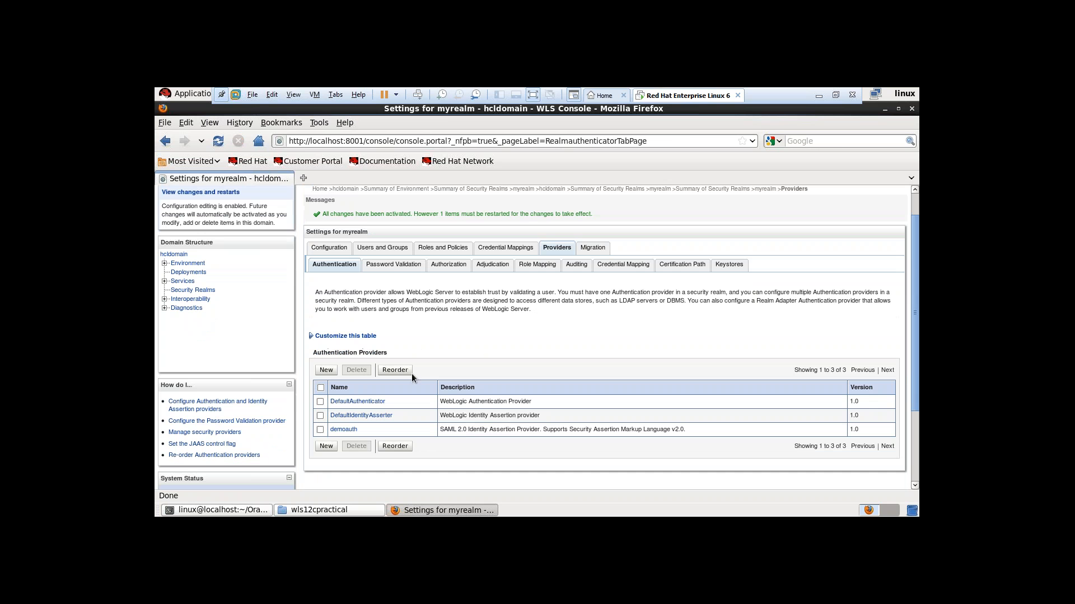
# - Create a password validation provider named demopasswdvalid in myrealm
pyautogui.click(393, 265)
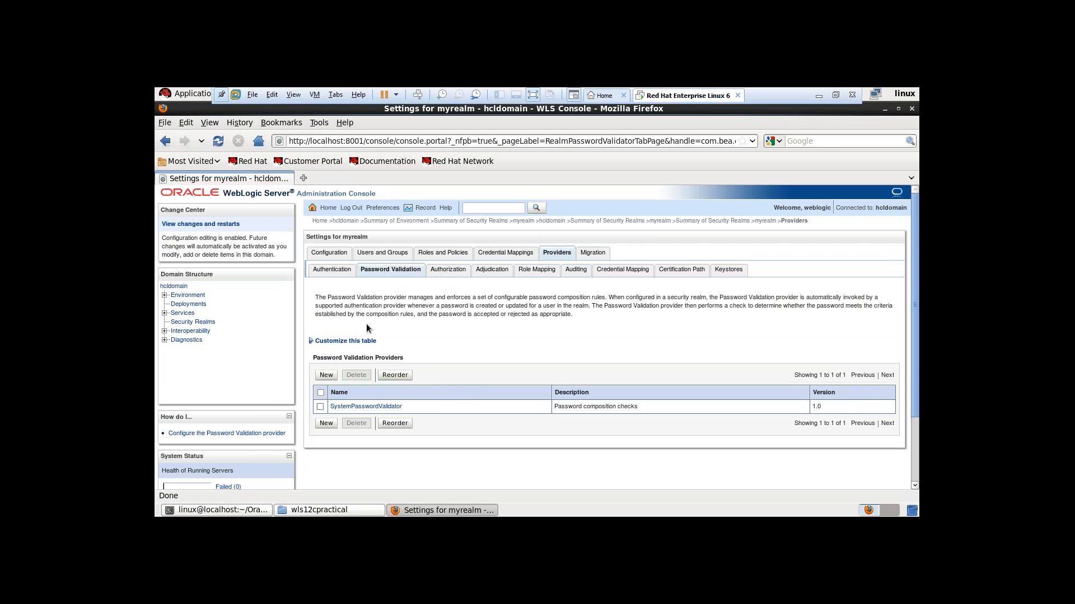
pyautogui.click(320, 377)
pyautogui.click(486, 347)
pyautogui.click(470, 359)
pyautogui.click(319, 411)
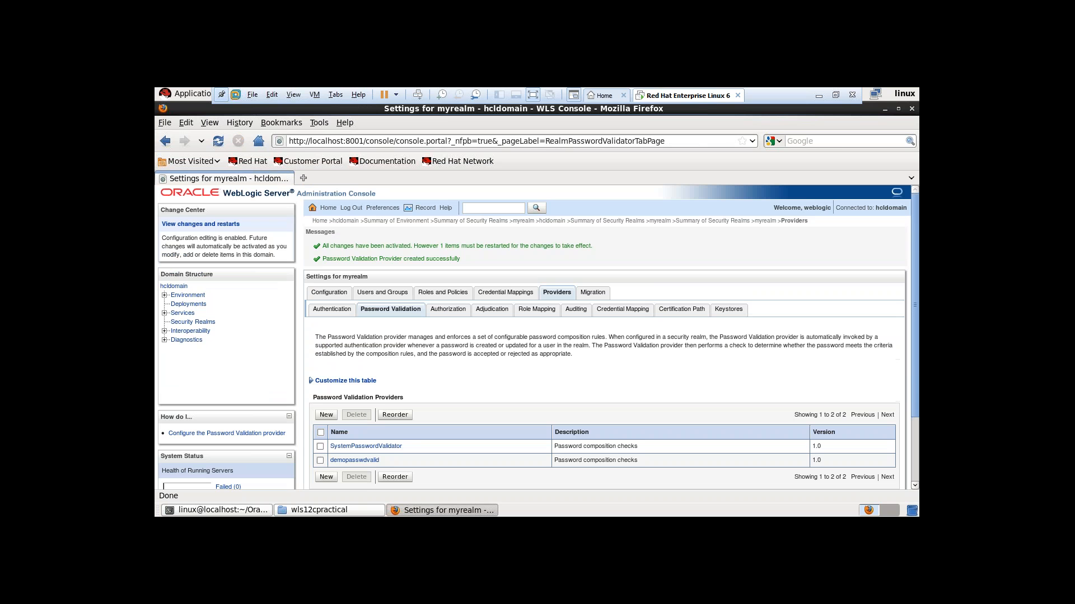
# - Create an authorization provider named demoauthoriz of type DefaultAuthorizer in myrealm
pyautogui.click(445, 309)
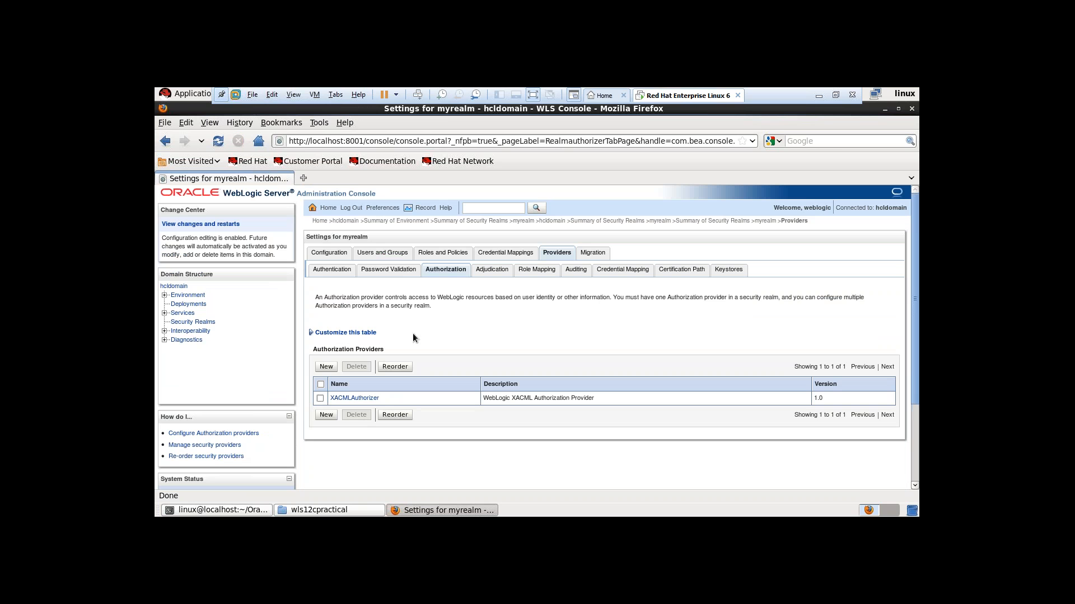
pyautogui.click(326, 368)
pyautogui.write('demoauthoriz')
pyautogui.click(477, 389)
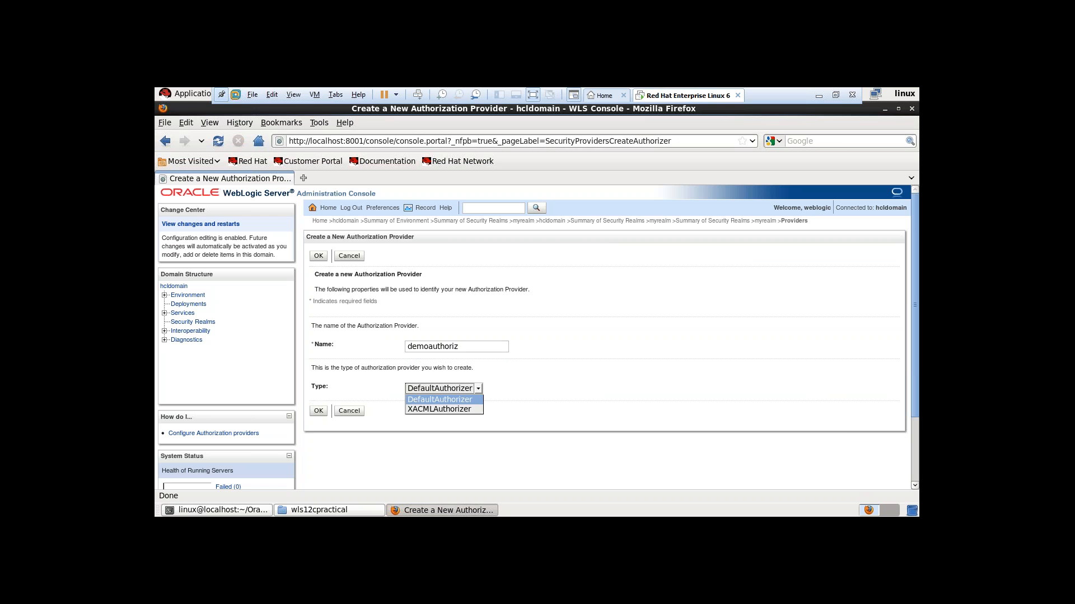
pyautogui.click(319, 416)
pyautogui.click(318, 410)
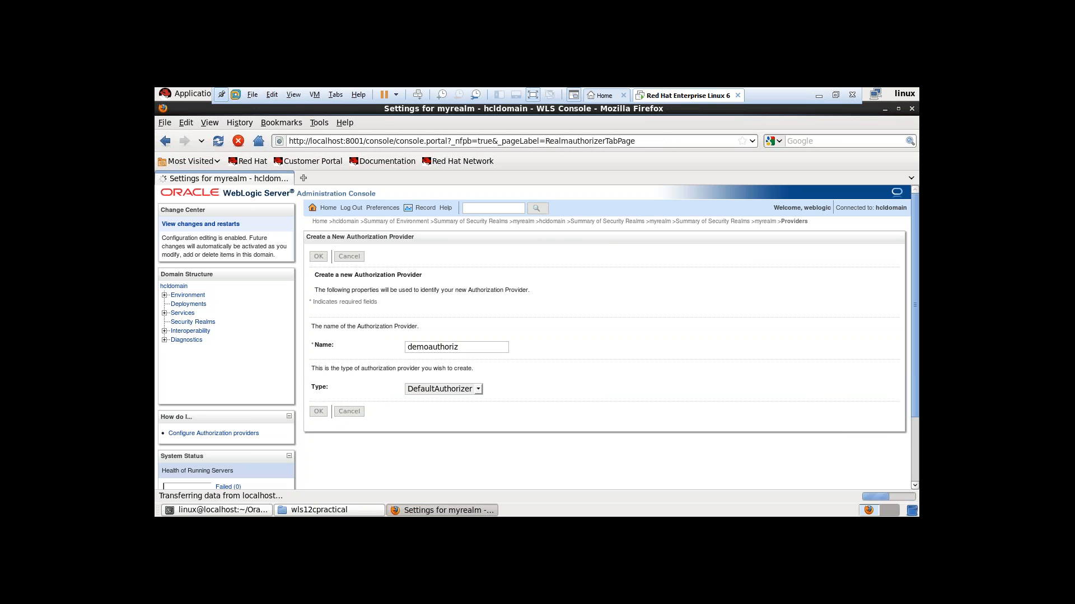
# - Check myrealm's adjudication provider and create a role mapping provider named demormp of type DefaultRoleMapper
pyautogui.click(491, 311)
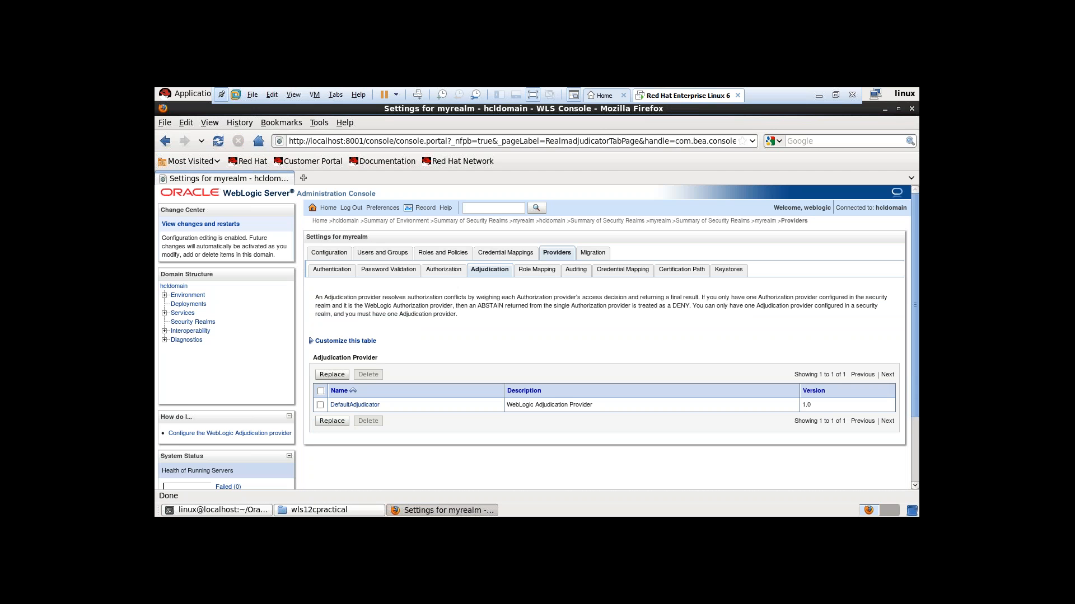
pyautogui.scroll(-1, 539, 338)
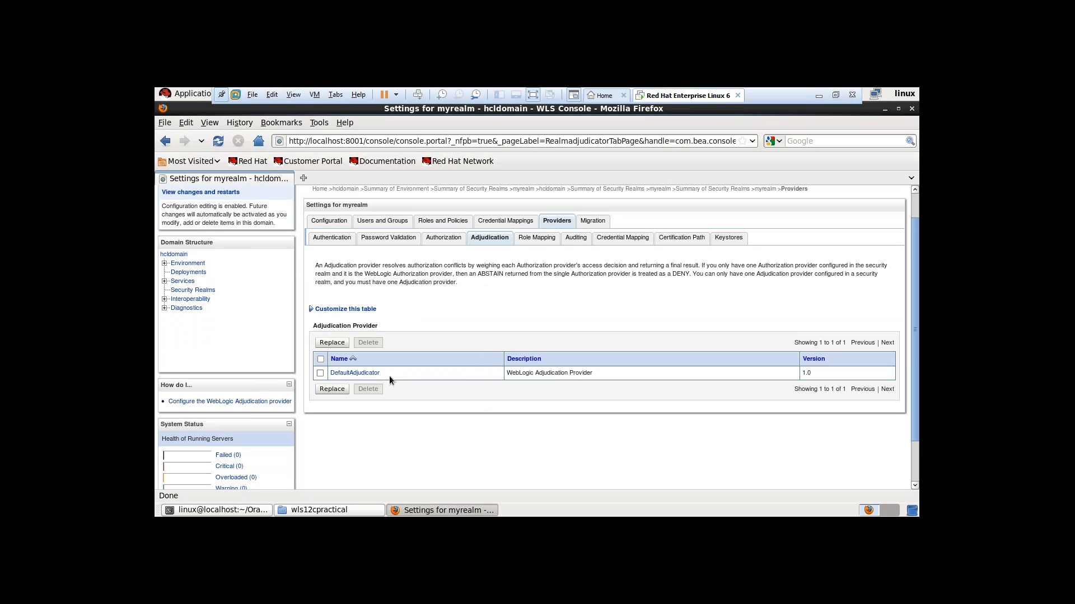
pyautogui.click(536, 238)
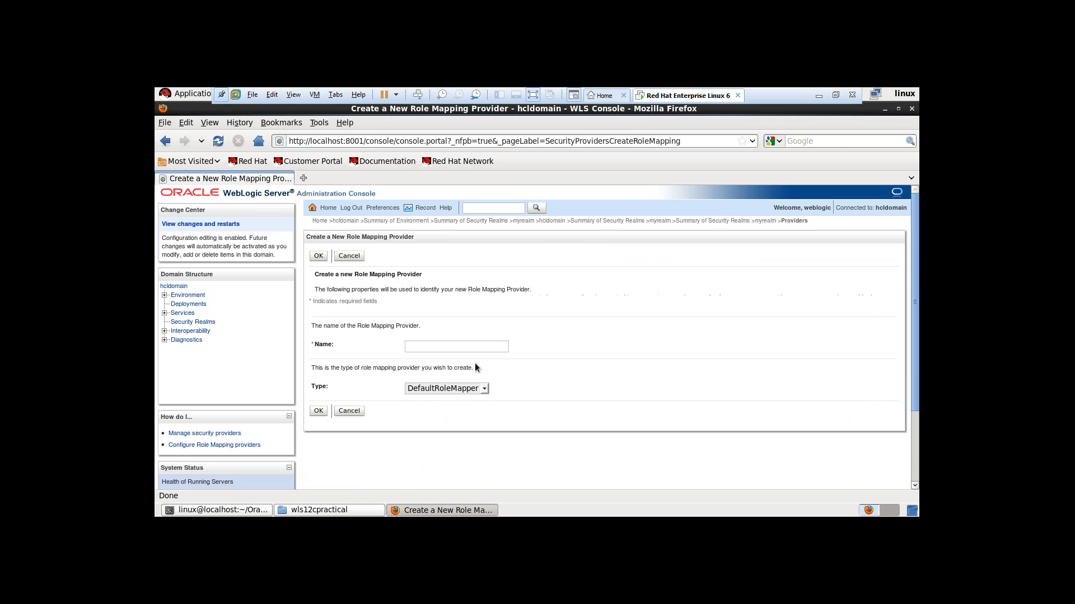
pyautogui.doubleClick(452, 347)
pyautogui.click(450, 361)
pyautogui.click(455, 389)
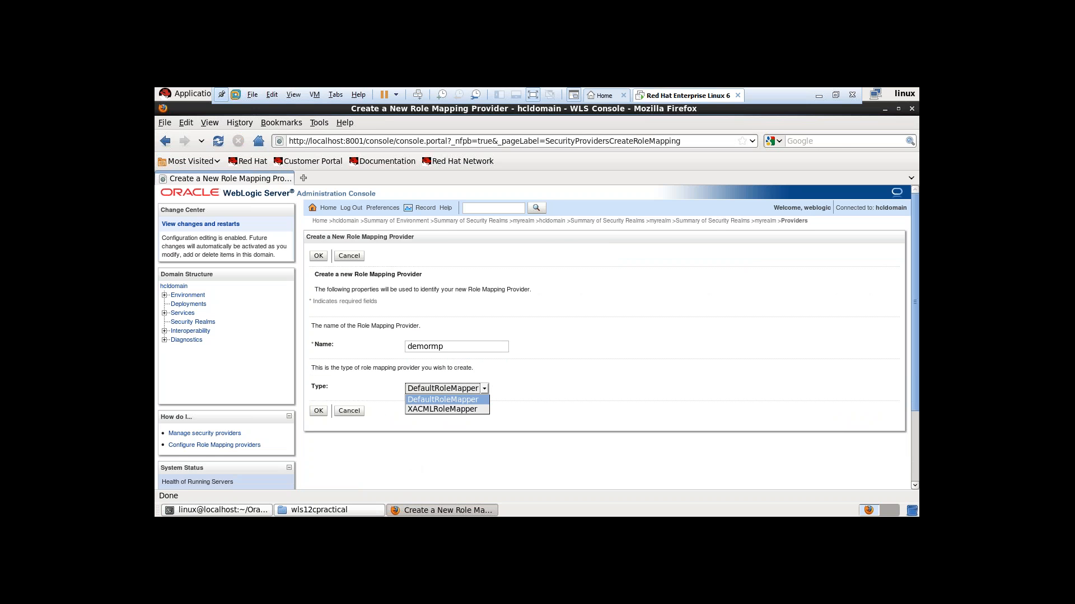
pyautogui.click(679, 350)
pyautogui.click(318, 411)
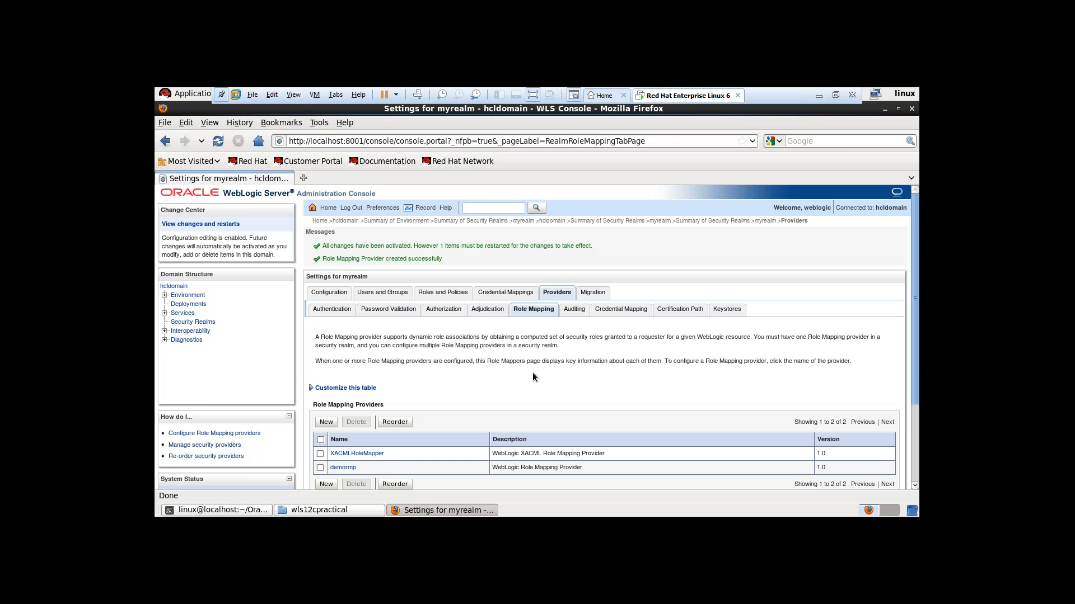
# - Create an auditing provider named demoaudit in myrealm
pyautogui.click(574, 310)
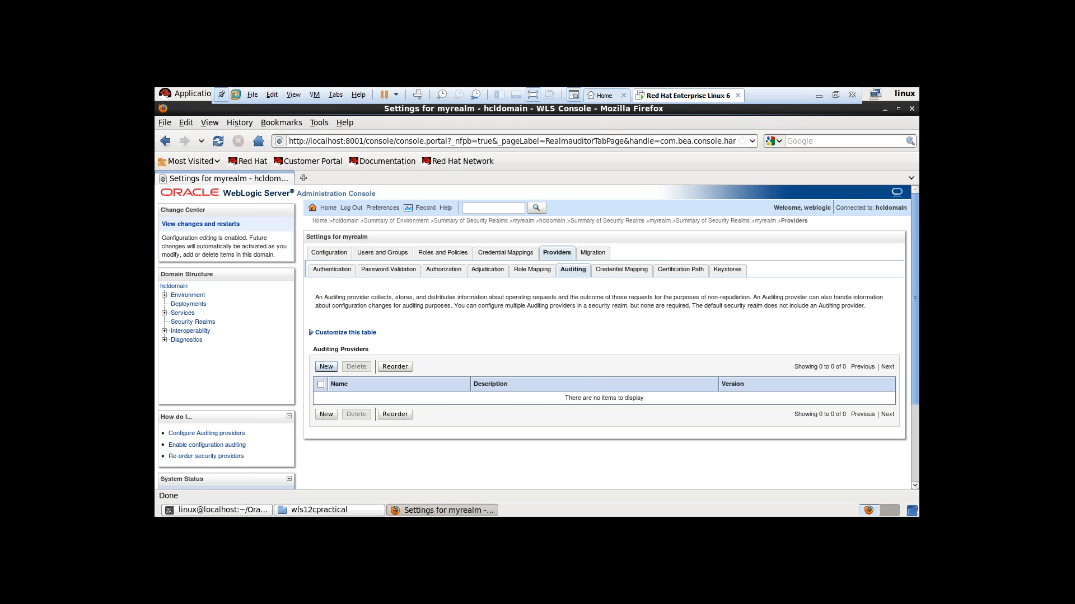
pyautogui.click(326, 367)
pyautogui.click(460, 348)
pyautogui.click(462, 357)
pyautogui.click(320, 412)
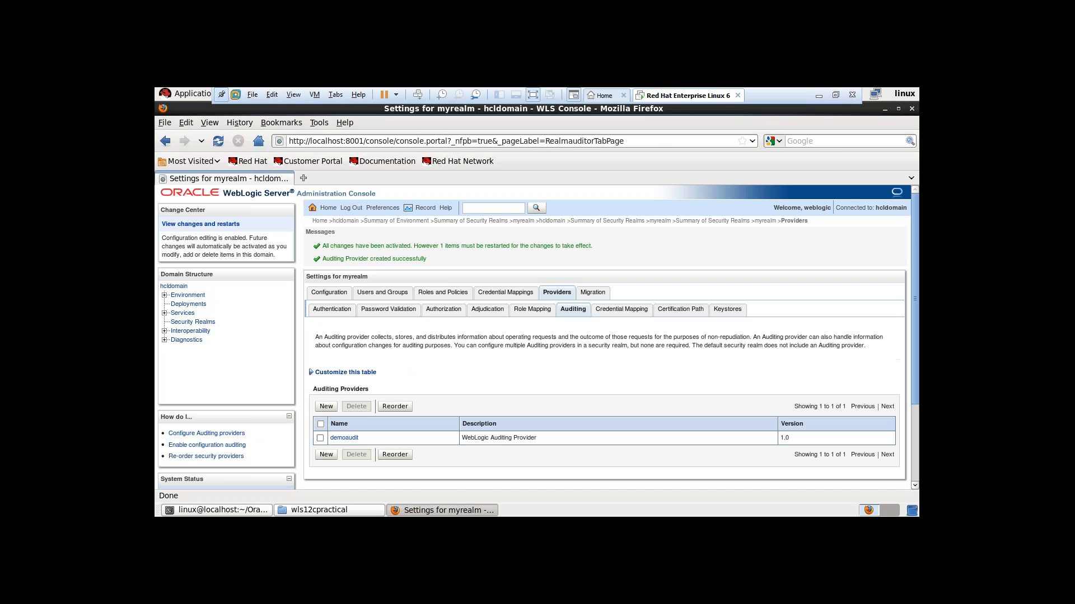
# - Create a credential mapping provider named democmp of type SAML2CredentialMapper in myrealm
pyautogui.click(621, 309)
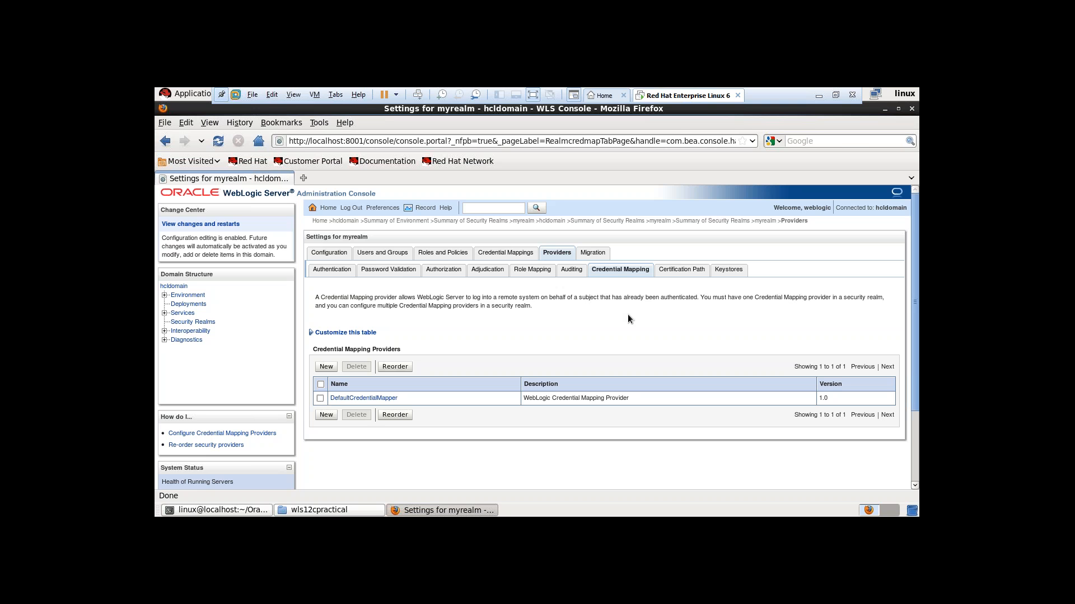
pyautogui.click(324, 367)
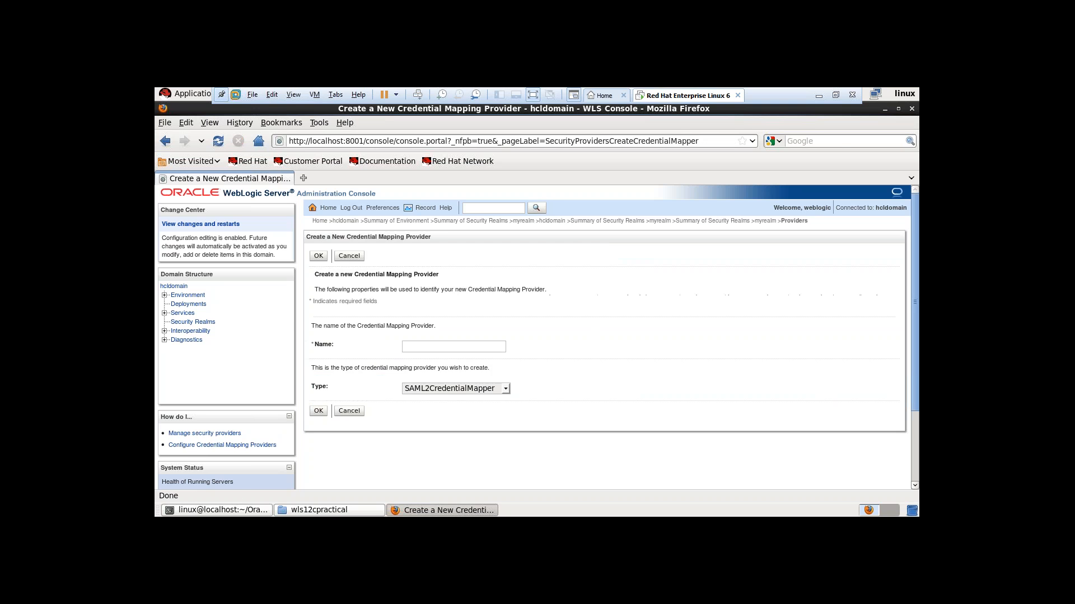
pyautogui.write('democmp')
pyautogui.click(318, 411)
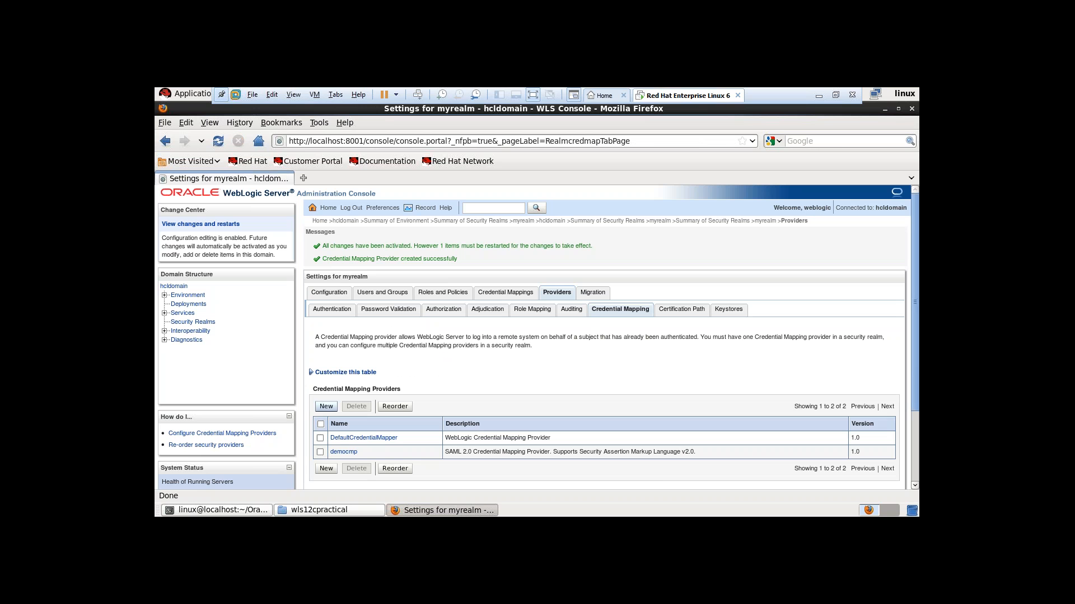
# - View myrealm's certification path providers and keystore providers
pyautogui.click(682, 309)
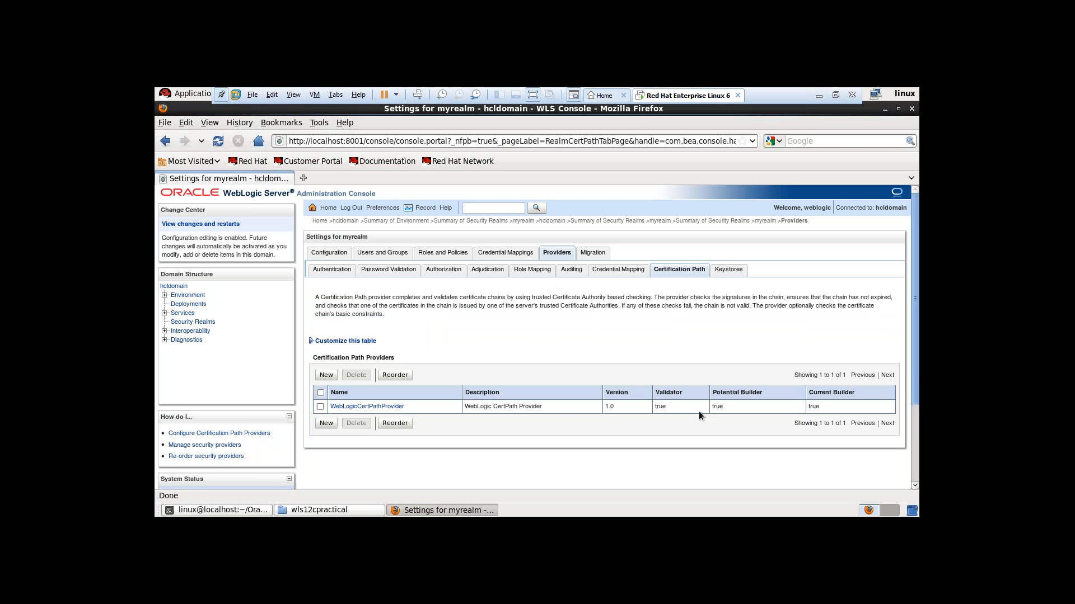
pyautogui.click(736, 271)
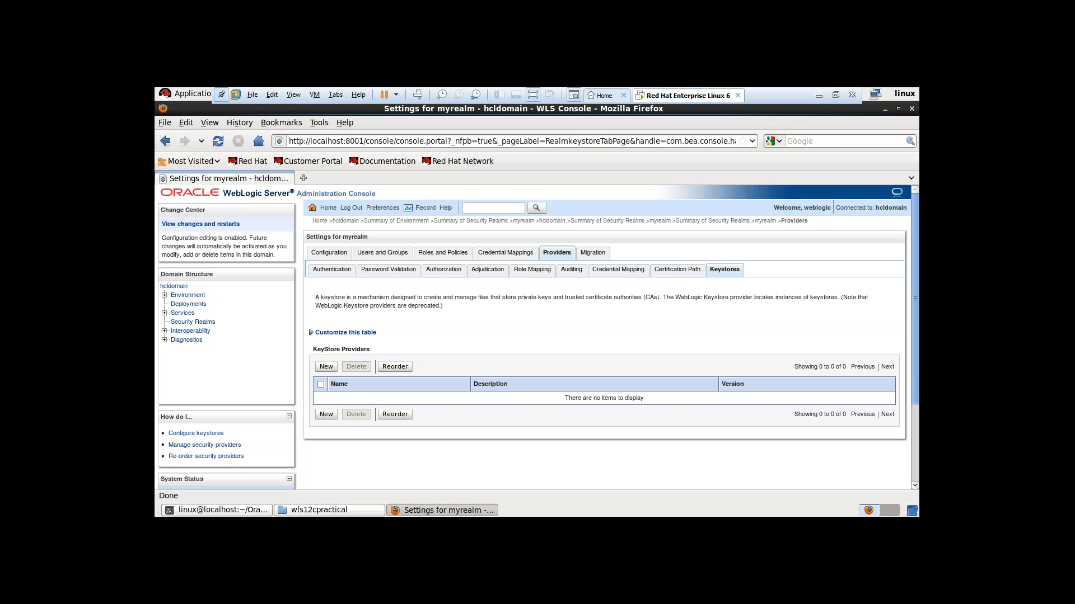
# - Switch to the PowerPoint presentation and skim the remaining slides up to the final list of practice topics
pyautogui.click(819, 95)
pyautogui.scroll(-1, 652, 297)
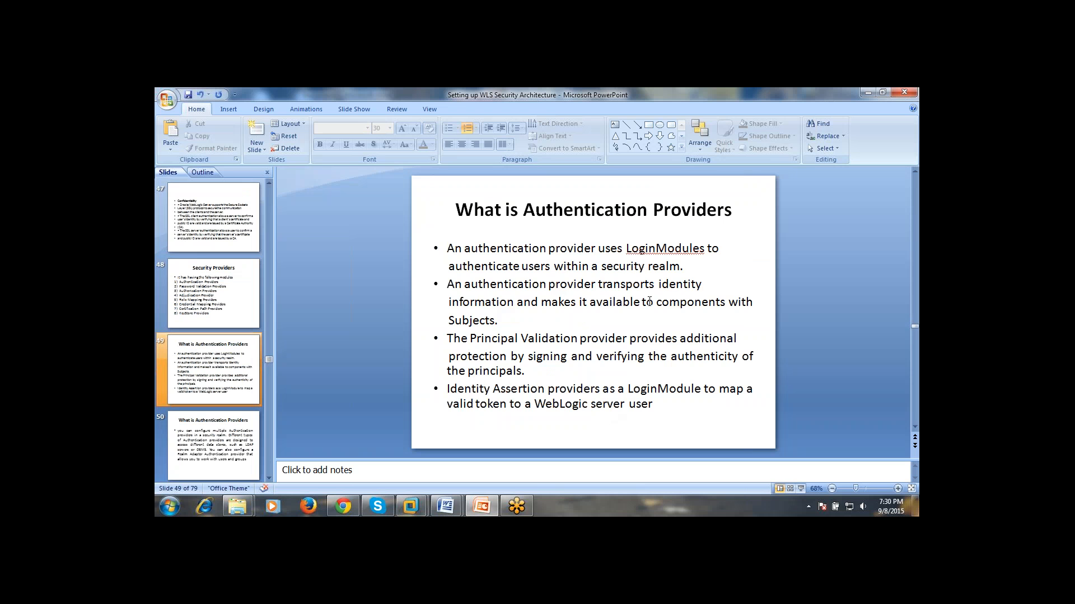
pyautogui.scroll(-7, 652, 297)
pyautogui.scroll(-7, 635, 323)
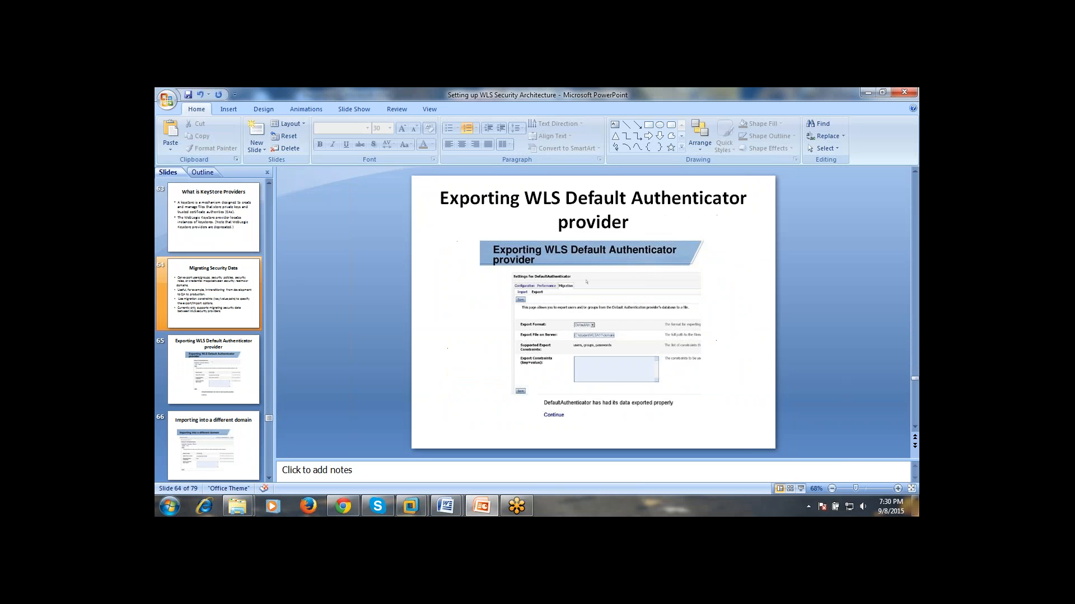
pyautogui.scroll(-16, 625, 340)
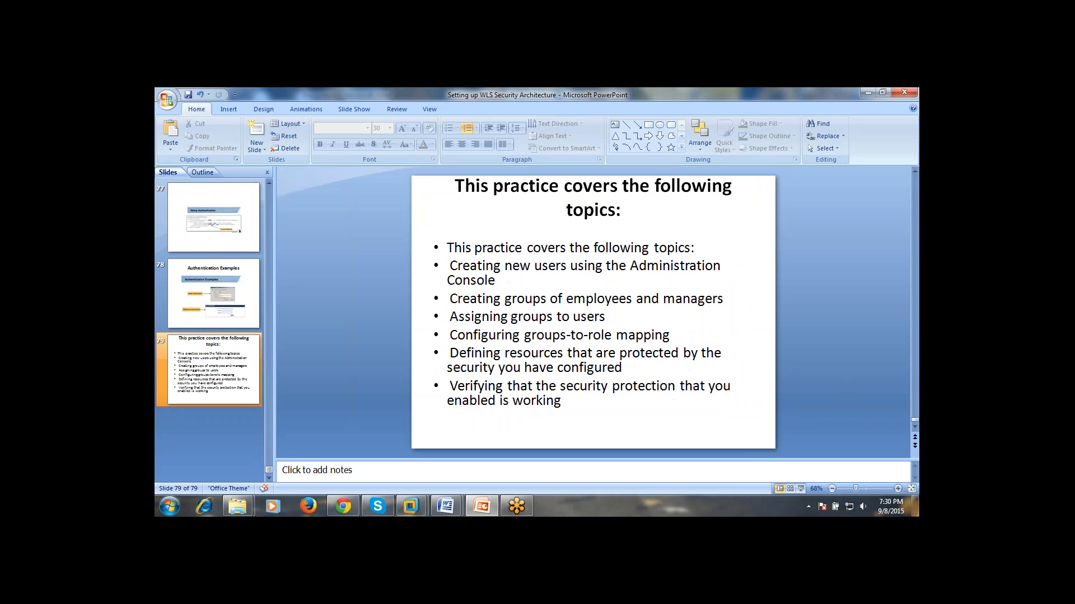